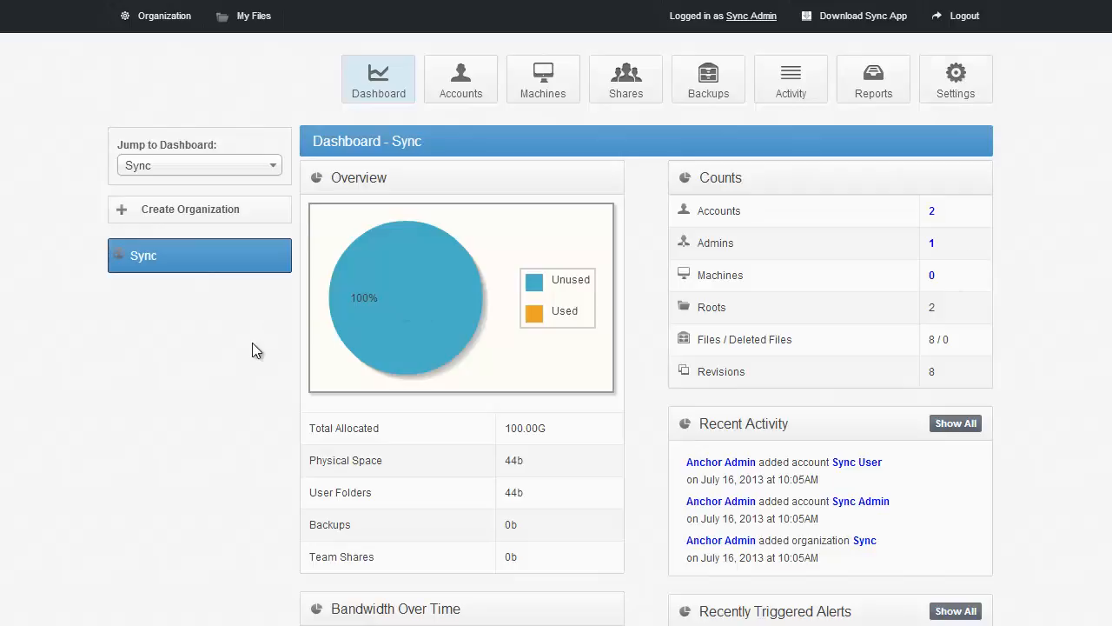
# Open the settings of the Sync organization and review its general settings down to the organization URL
pyautogui.moveTo(228, 259)
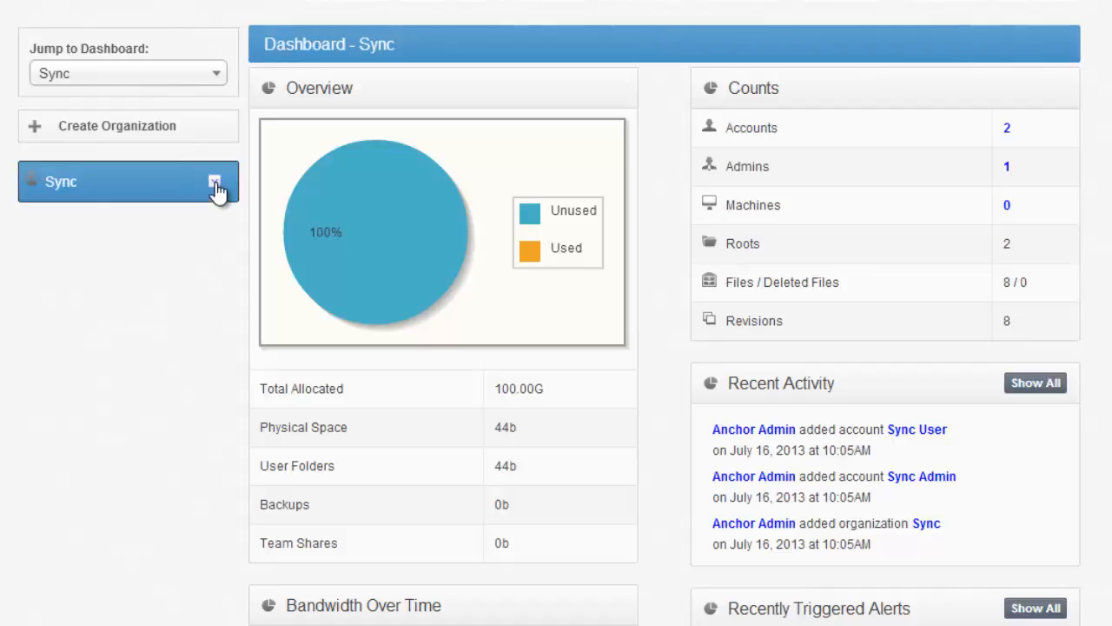
pyautogui.click(216, 184)
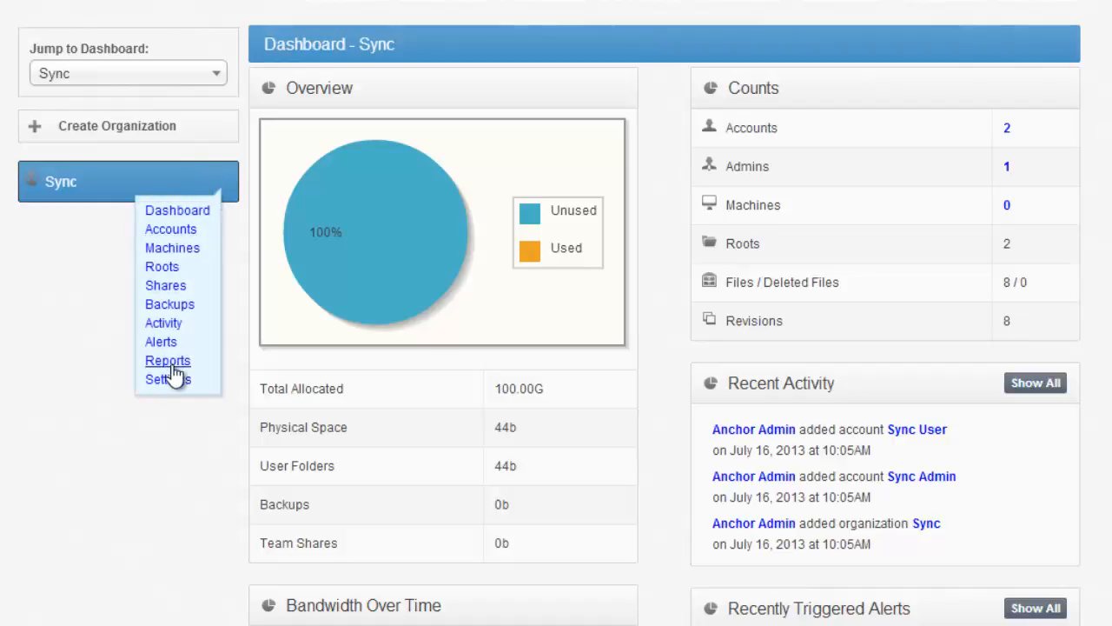
pyautogui.click(169, 379)
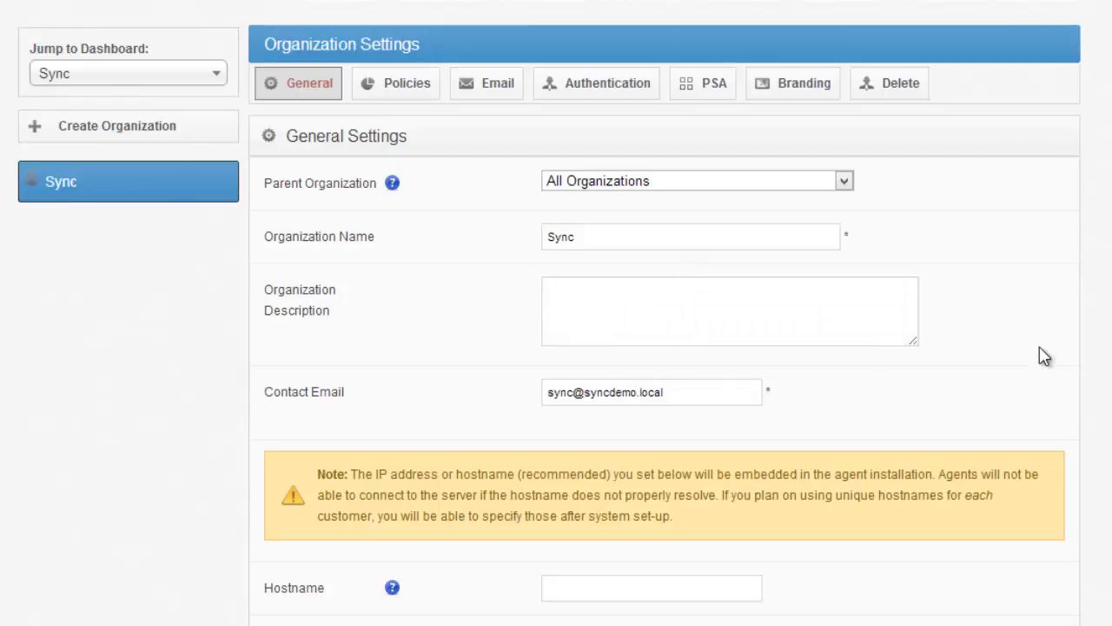
pyautogui.scroll(-3, 1025, 252)
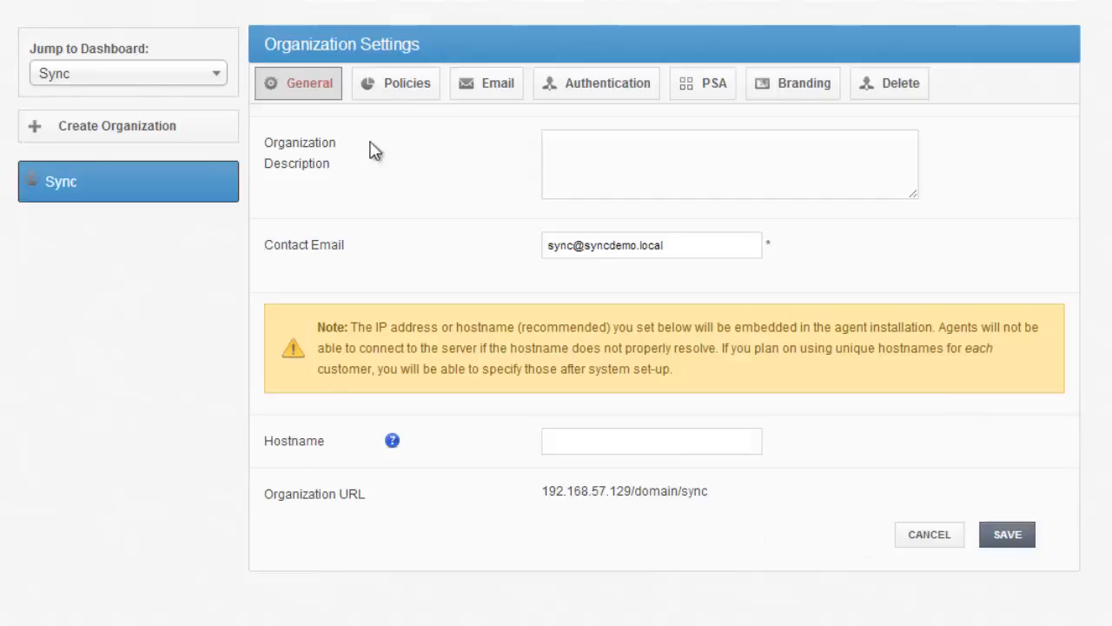
# Review the organization's policies for maximum file size, excluded extensions and folder backups
pyautogui.click(409, 96)
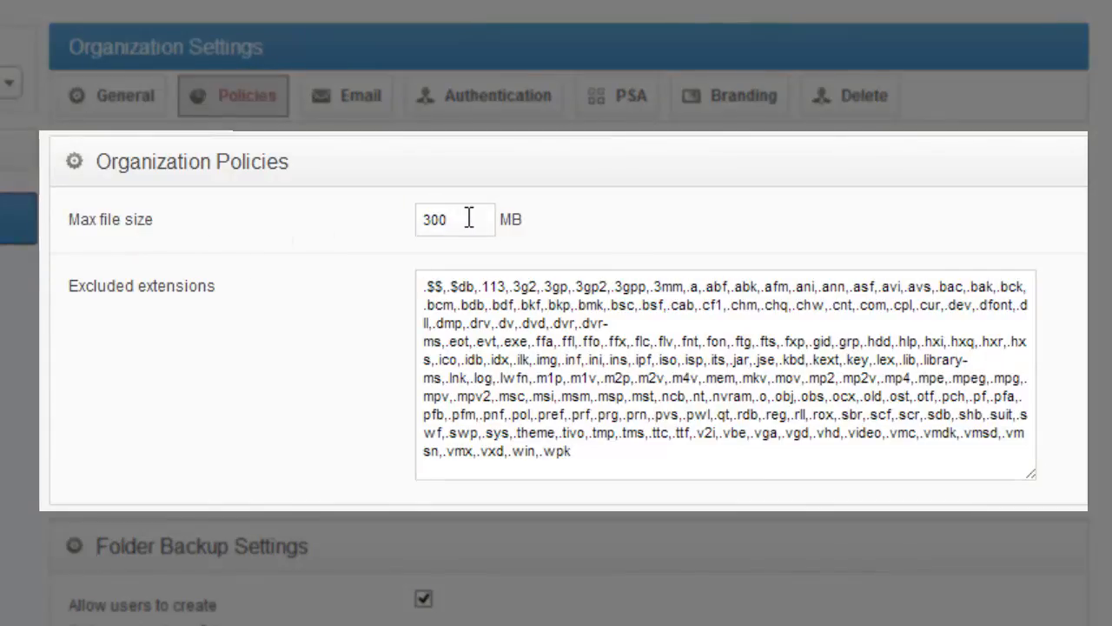
pyautogui.moveTo(479, 218); pyautogui.dragTo(363, 221)
pyautogui.click(337, 241)
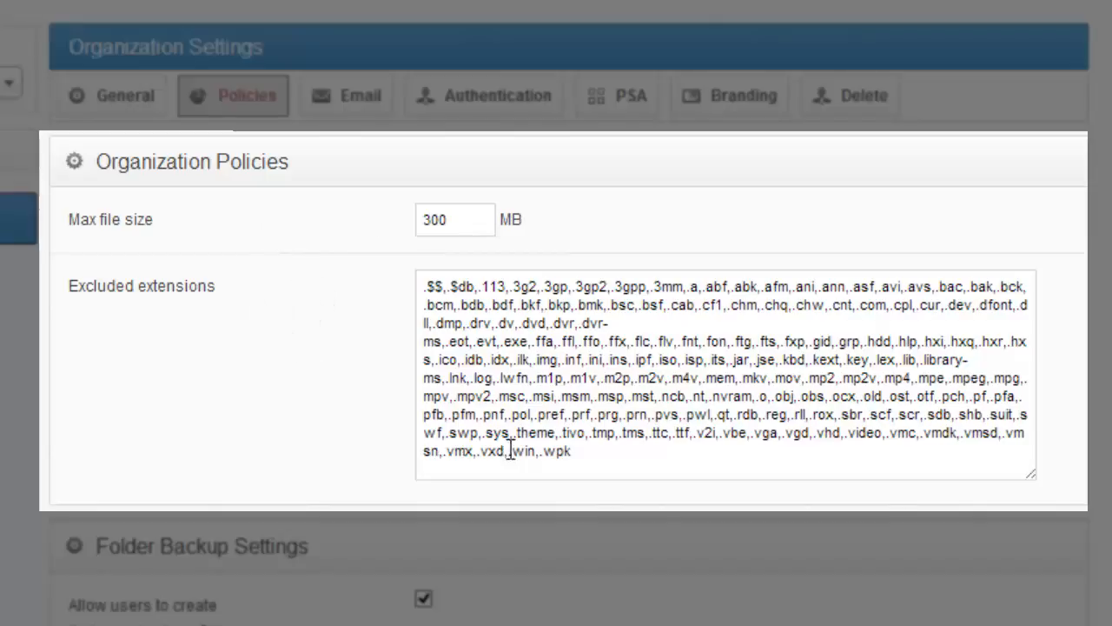
pyautogui.click(632, 448)
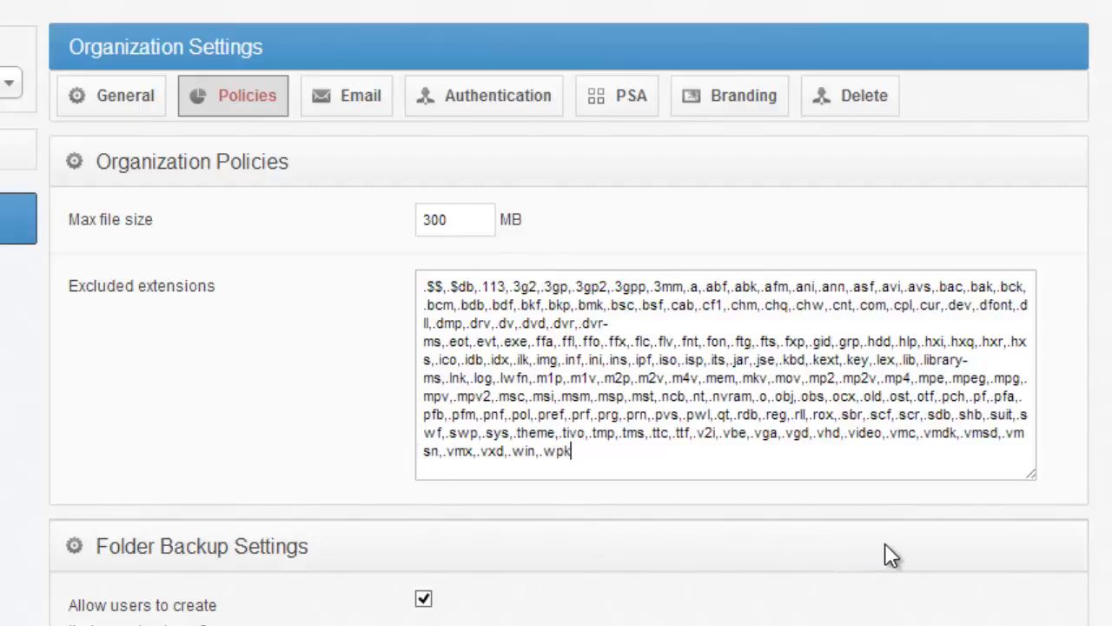
pyautogui.scroll(-2, 345, 444)
pyautogui.scroll(-4, 342, 442)
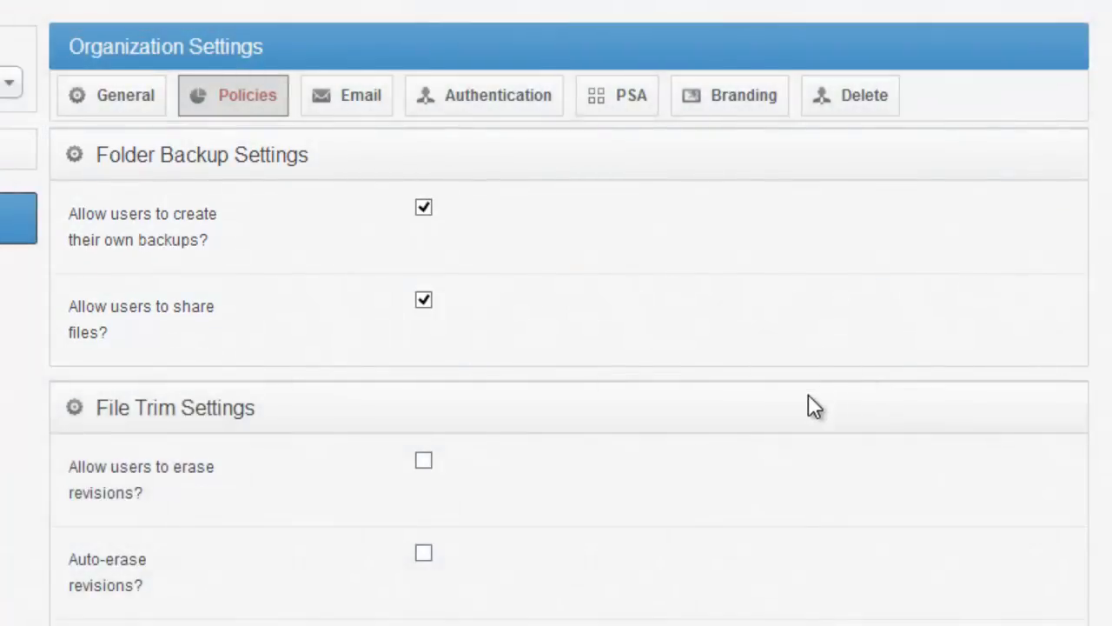
# In the file trim settings, allow users to erase revisions and auto-erase revisions for files unchanged in 60 days
pyautogui.scroll(-2, 808, 393)
pyautogui.scroll(-2, 757, 414)
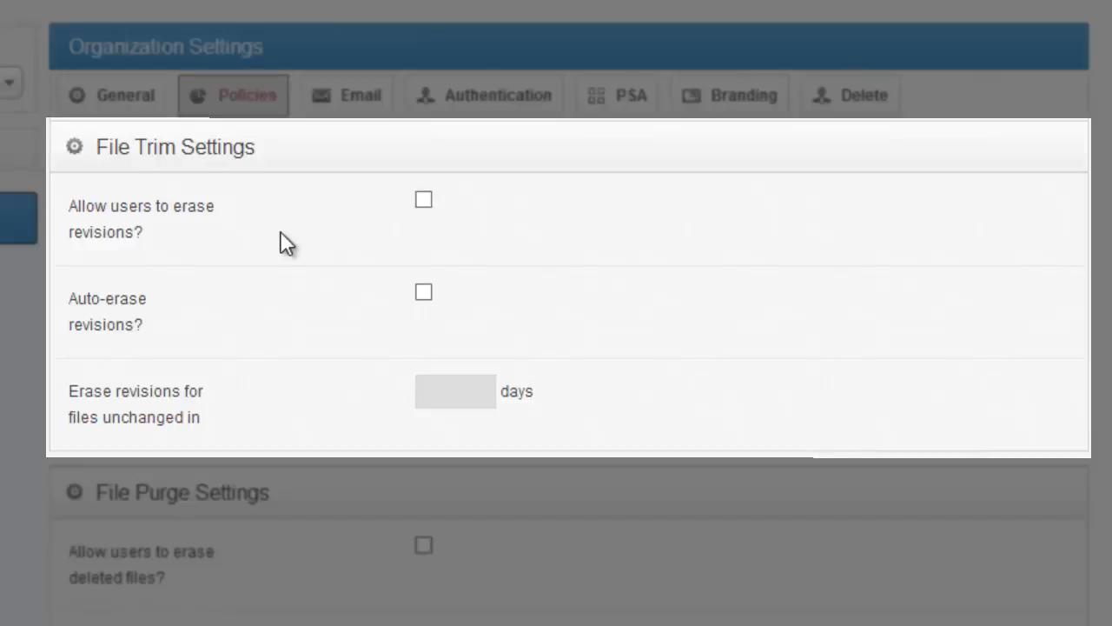
pyautogui.click(424, 199)
pyautogui.click(424, 292)
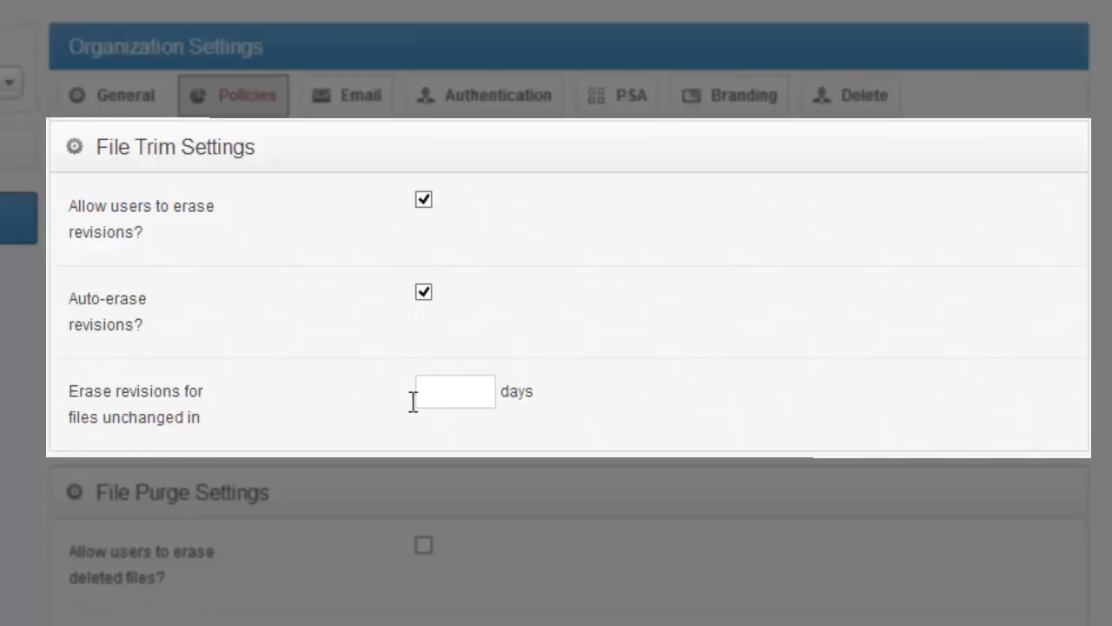
pyautogui.click(441, 398)
pyautogui.write('60')
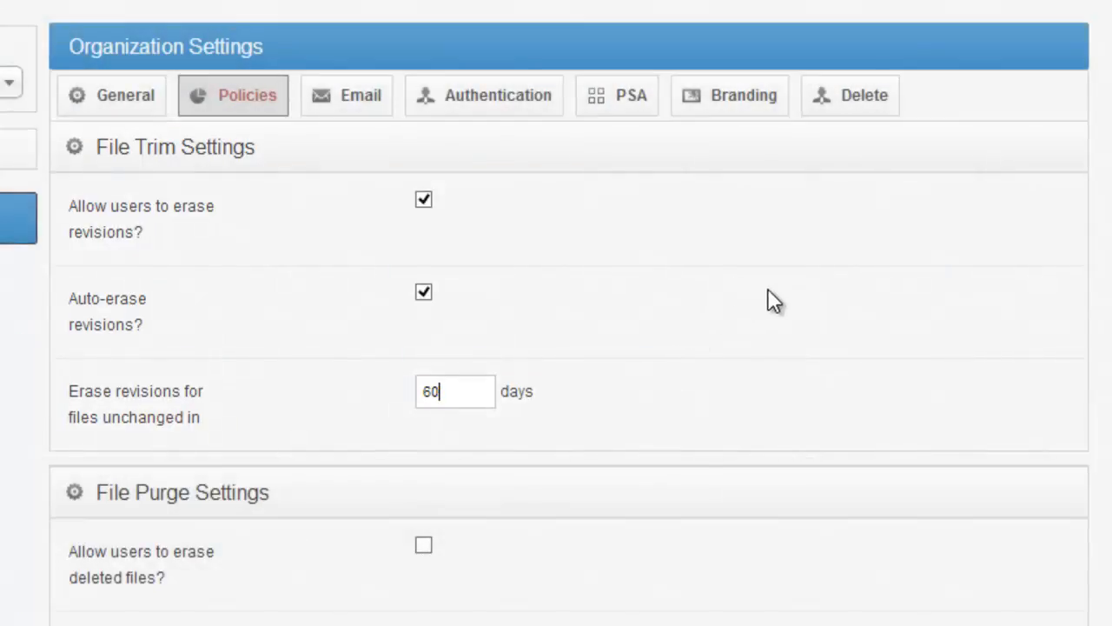
# In the file purge settings, allow users to erase deleted files and auto-erase deleted files after 60 days
pyautogui.scroll(-3, 769, 296)
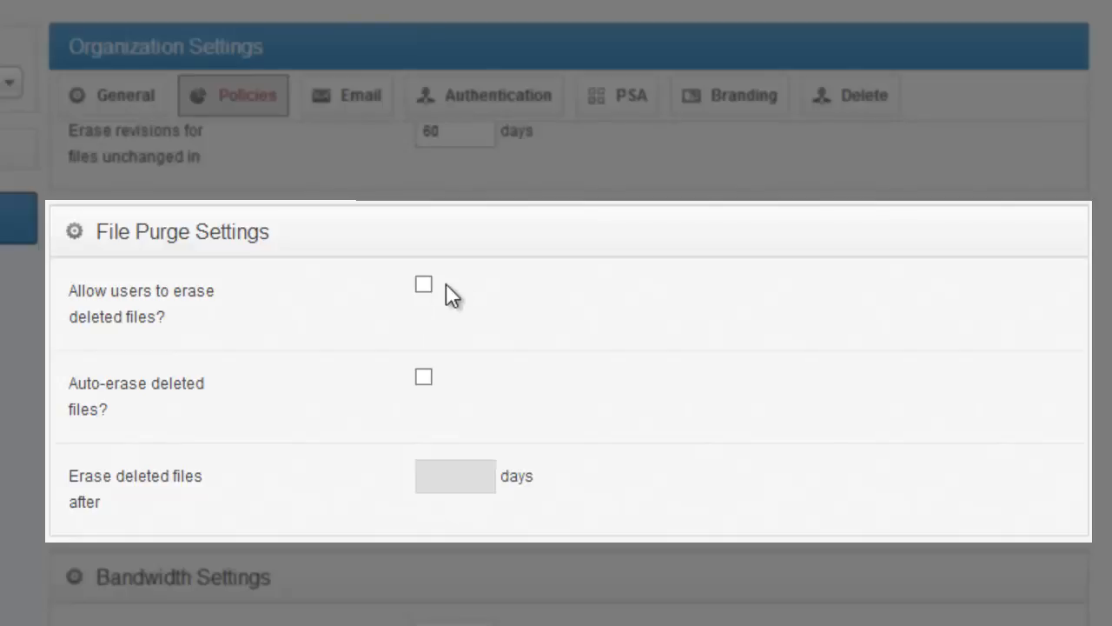
pyautogui.click(424, 285)
pyautogui.click(424, 376)
pyautogui.click(454, 483)
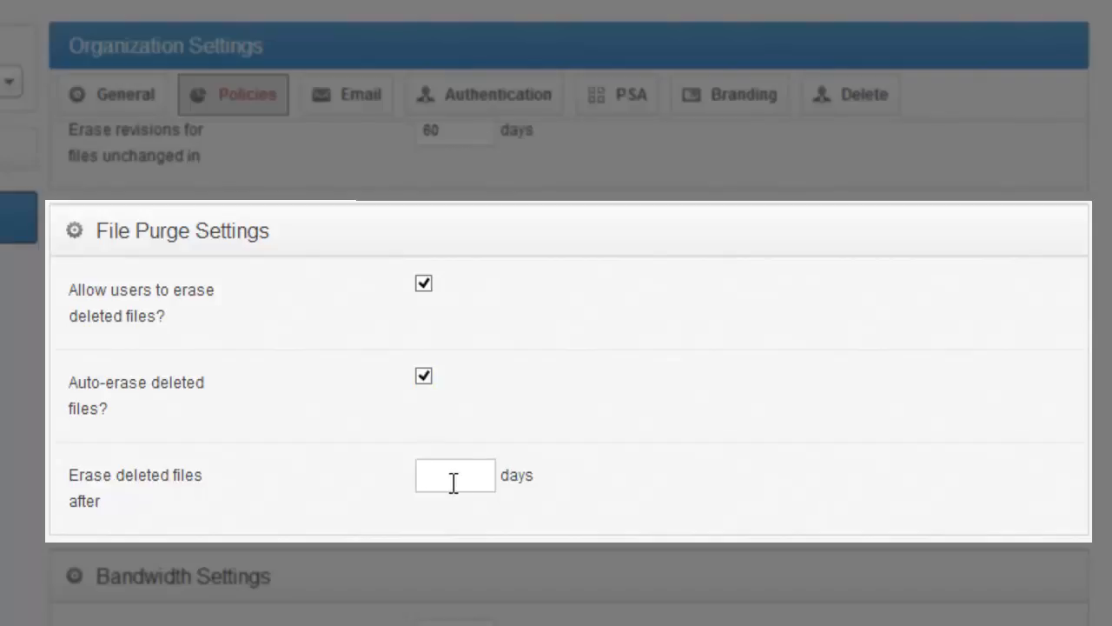
pyautogui.write('60')
# Throttle the organization's bandwidth to 300 kB/second and enable the throttle exception
pyautogui.scroll(-5, 789, 378)
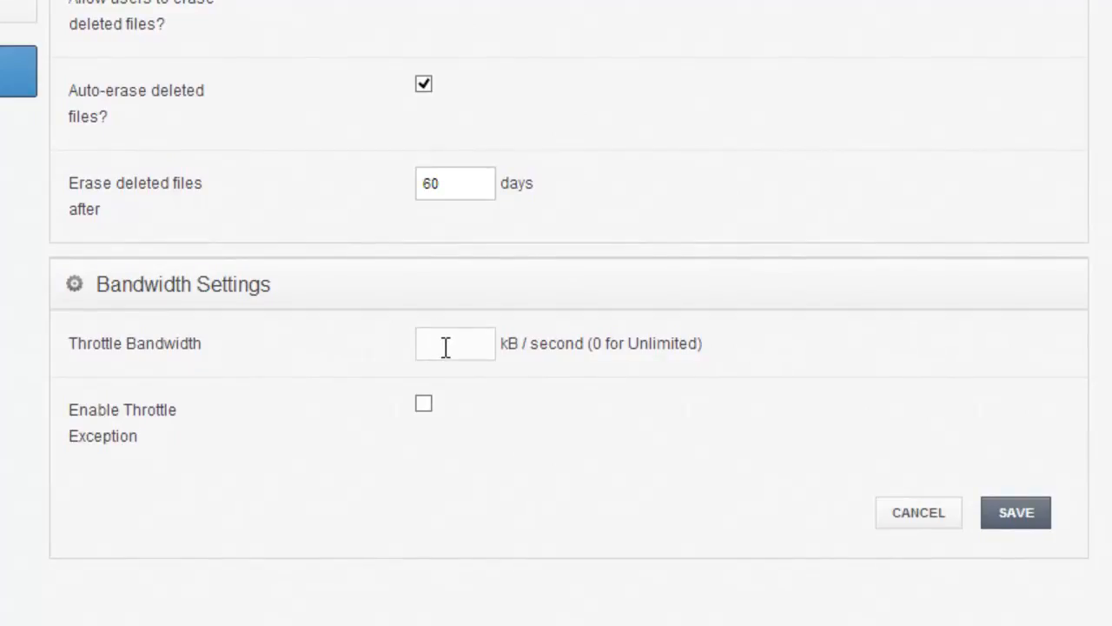
pyautogui.click(420, 339)
pyautogui.write('300')
pyautogui.click(426, 405)
pyautogui.scroll(-2, 313, 412)
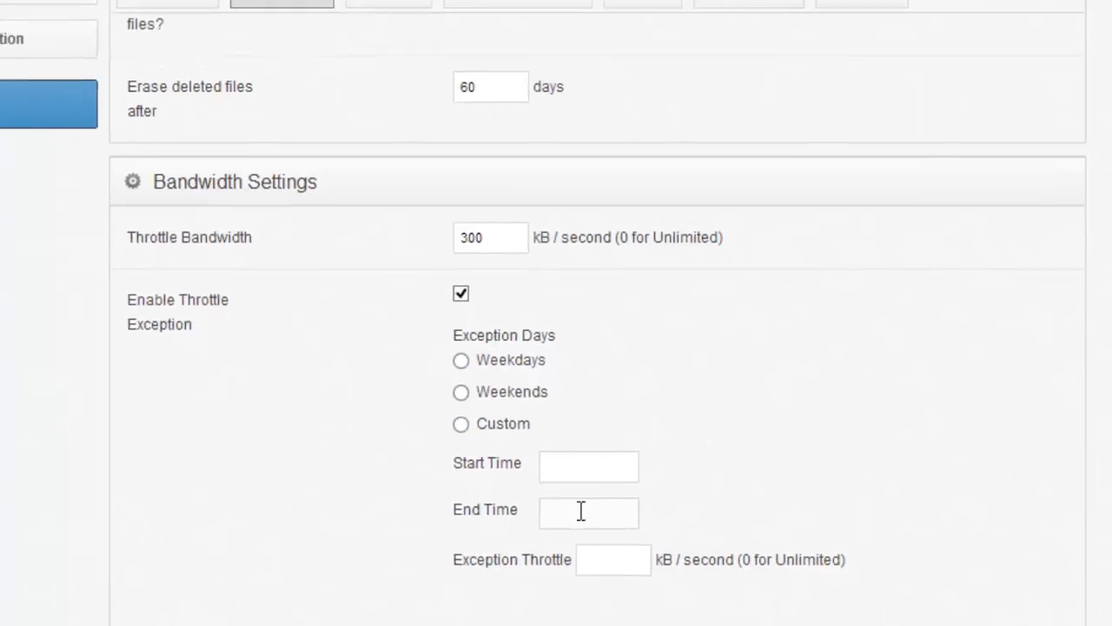
# Review the email server settings and the authentication source's machine, host, domain, login and password fields
pyautogui.click(389, 2)
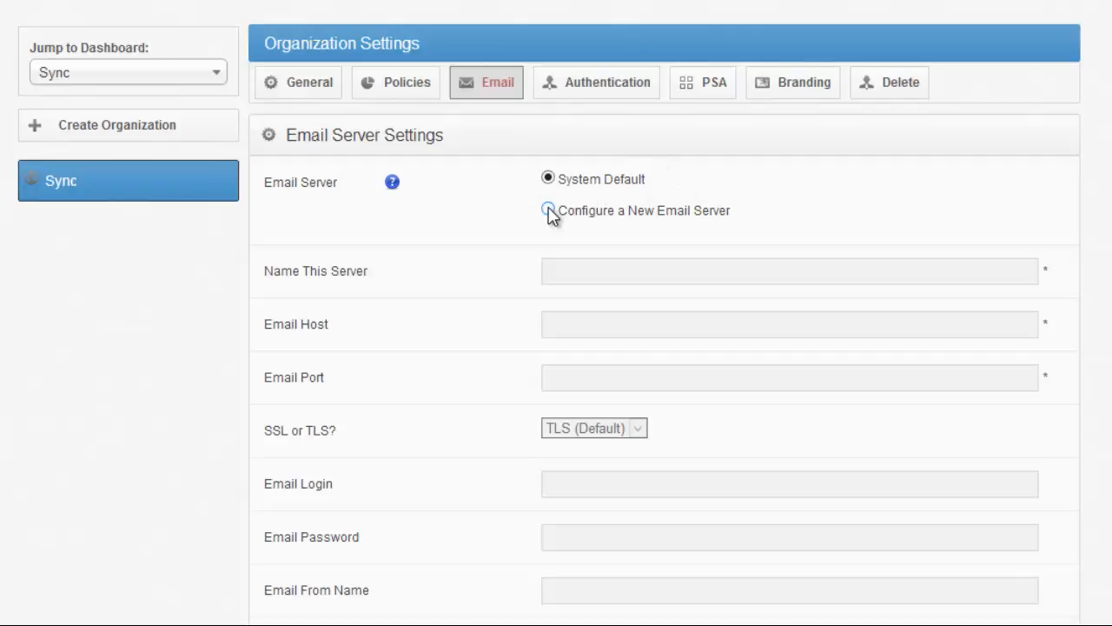
pyautogui.click(592, 97)
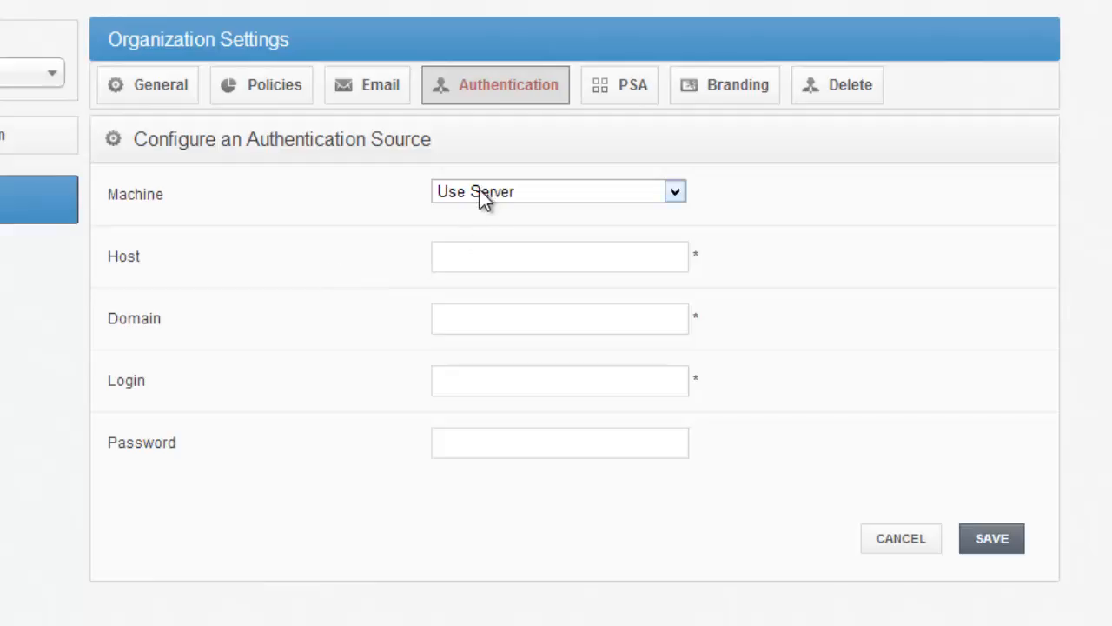
pyautogui.click(476, 254)
pyautogui.click(475, 323)
pyautogui.click(480, 391)
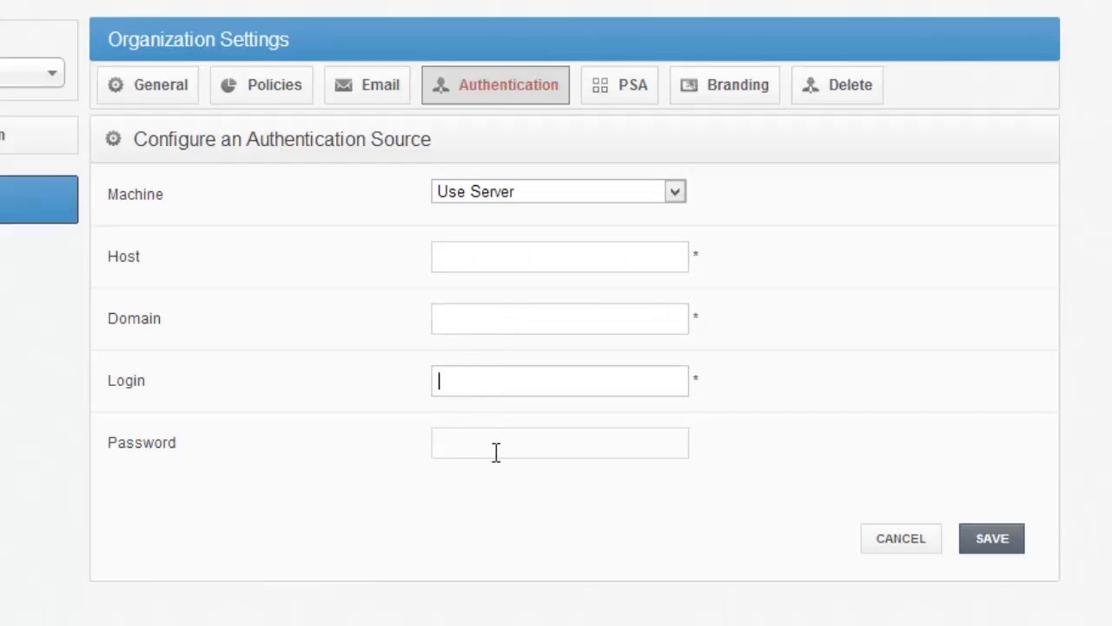
pyautogui.click(496, 452)
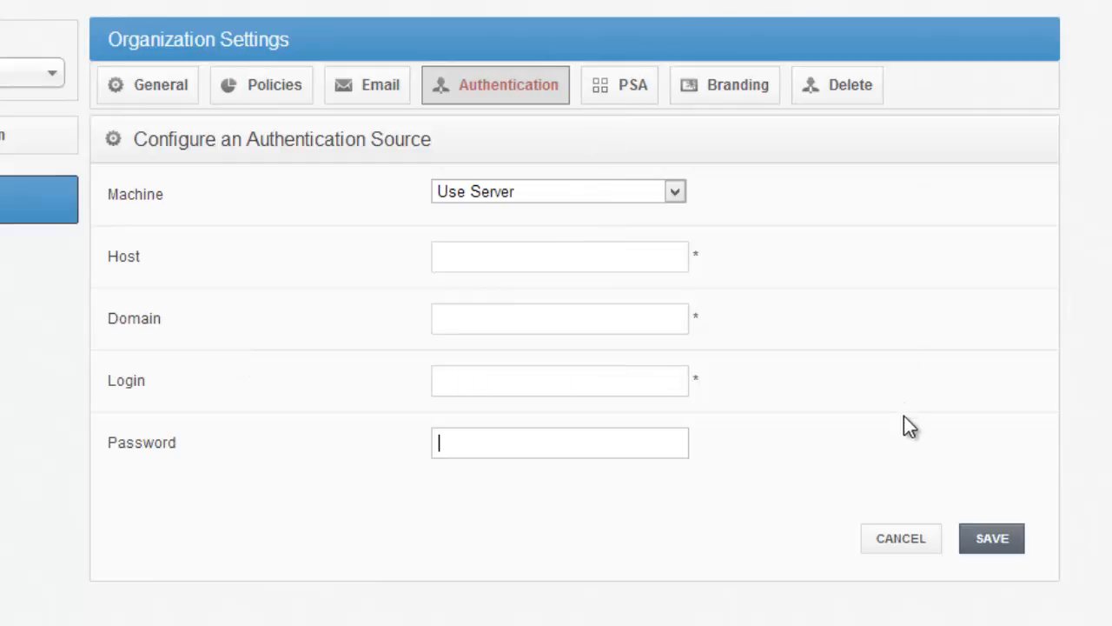
pyautogui.click(636, 192)
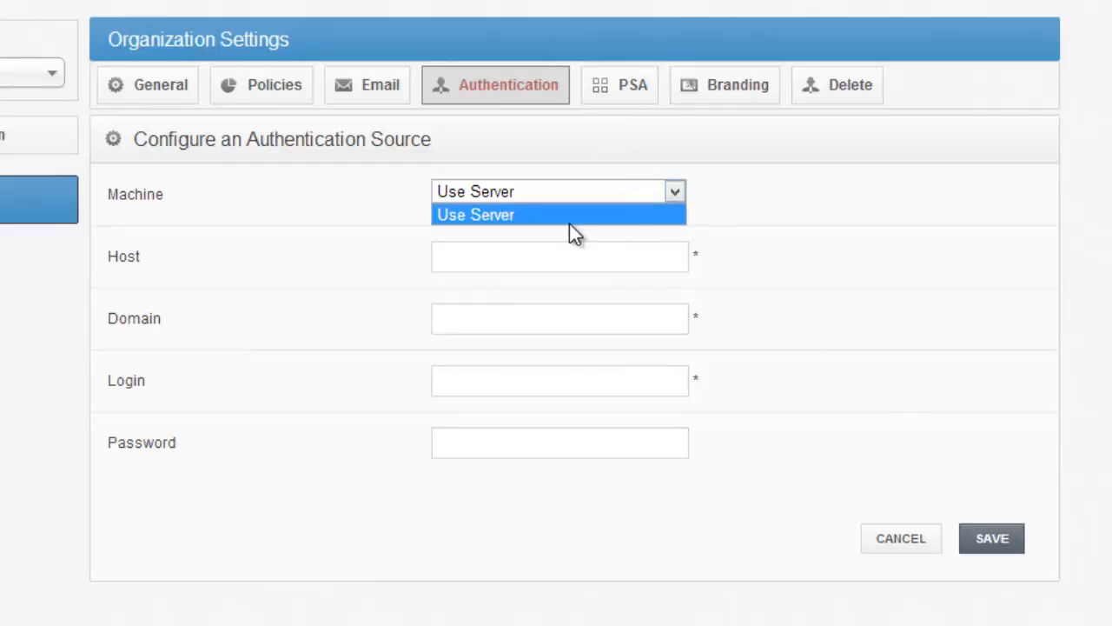
pyautogui.click(839, 288)
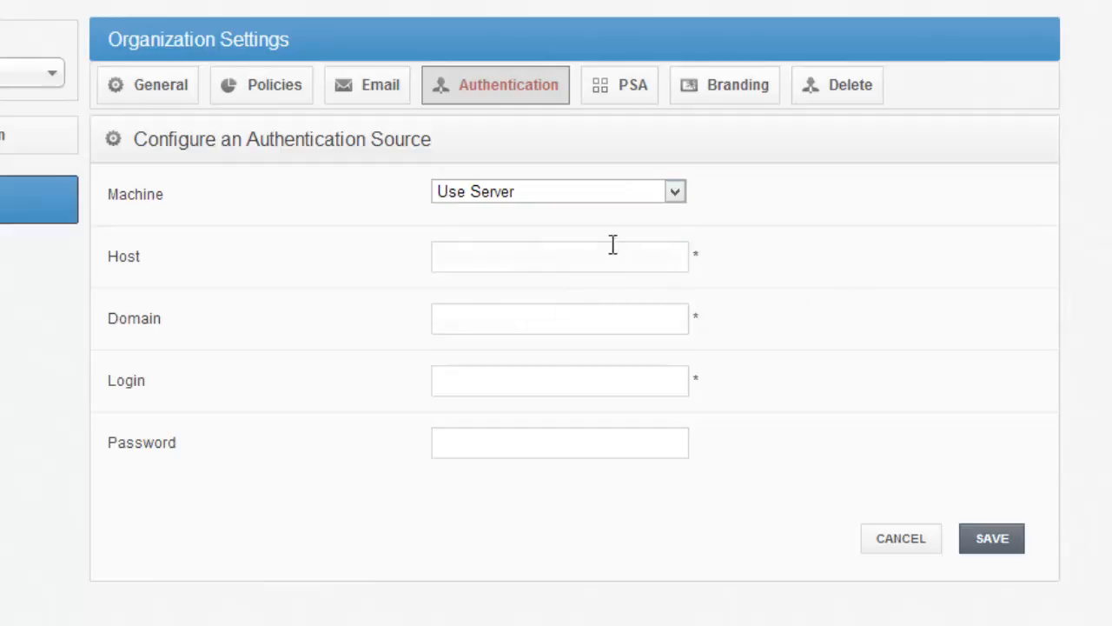
pyautogui.click(602, 254)
pyautogui.click(566, 316)
pyautogui.click(536, 377)
pyautogui.click(542, 450)
# Review the organization's PSA mode options and its custom branding settings down to the terms of service
pyautogui.click(623, 95)
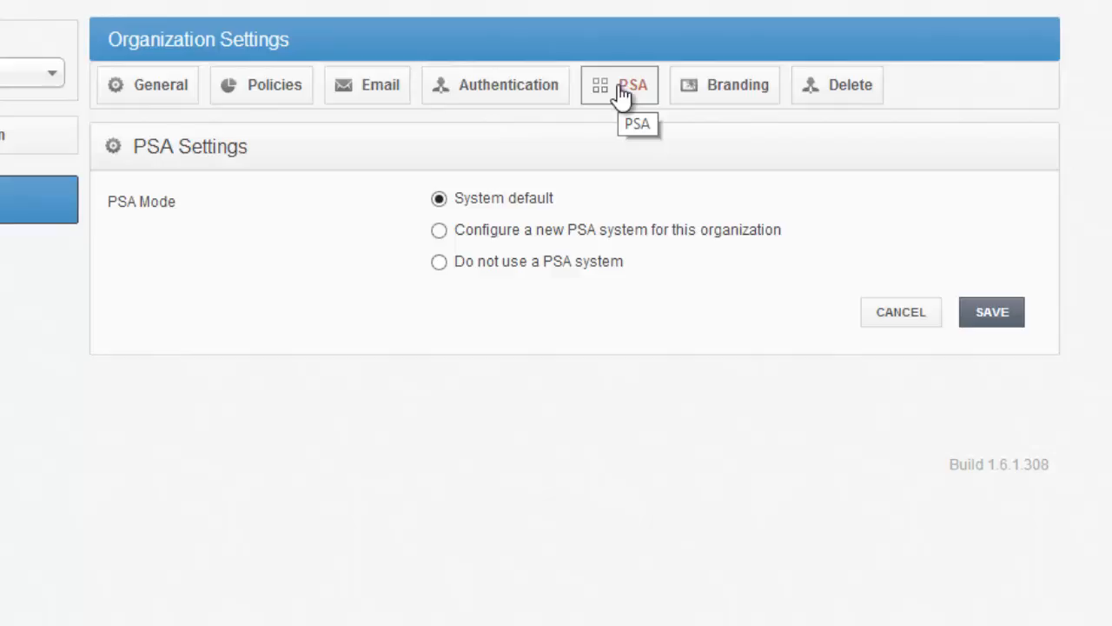
pyautogui.click(717, 97)
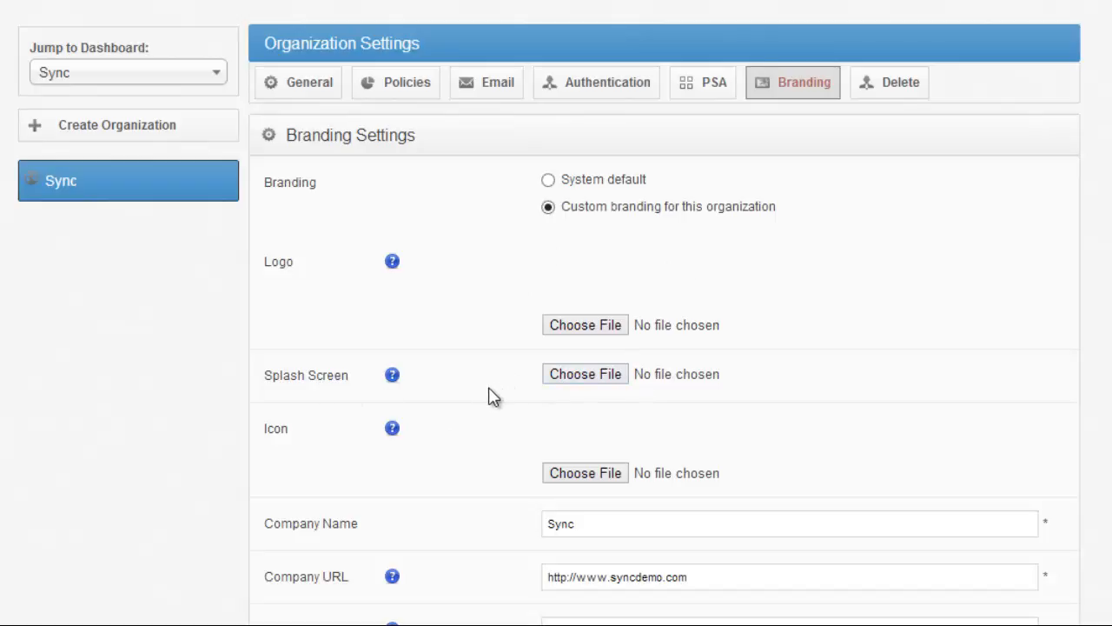
pyautogui.scroll(-1, 484, 397)
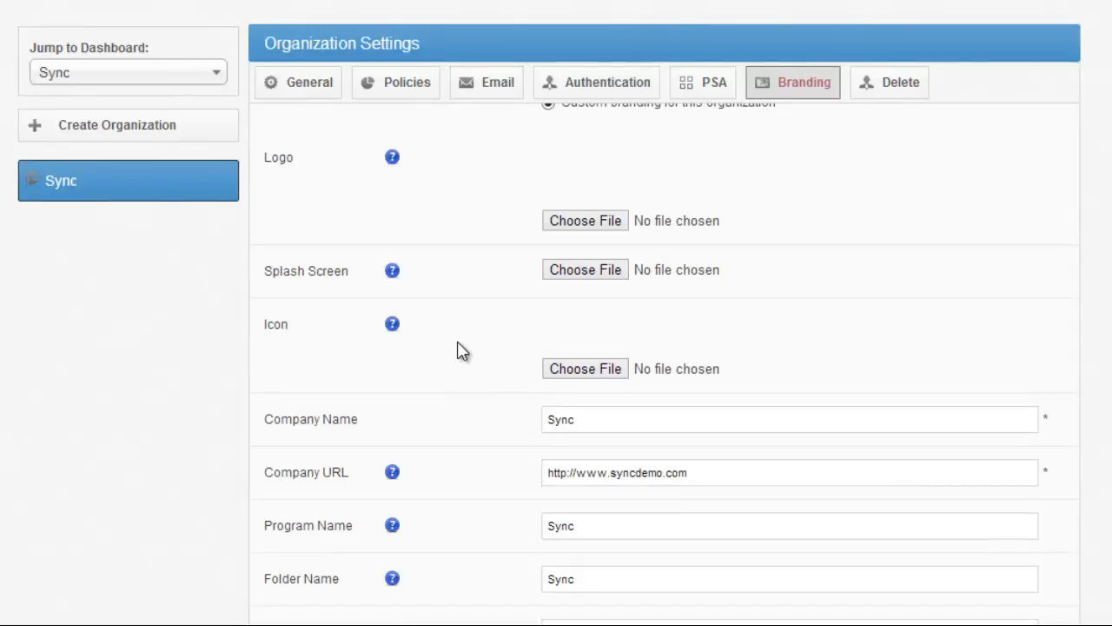
pyautogui.scroll(-1, 512, 310)
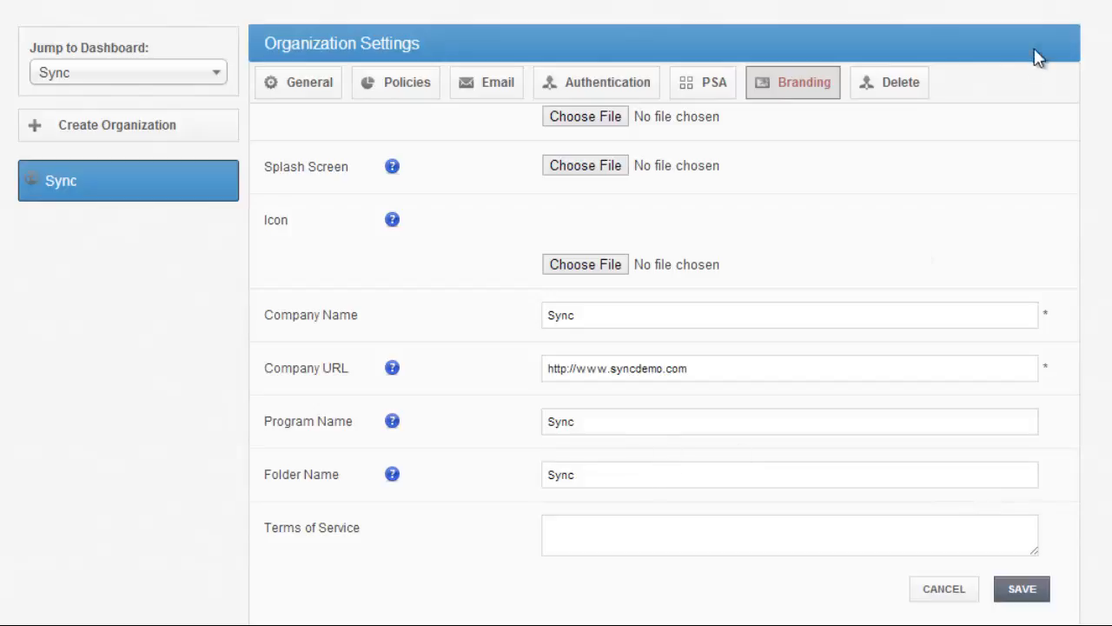
# Check the page for deleting the organization and return to the general settings
pyautogui.click(888, 102)
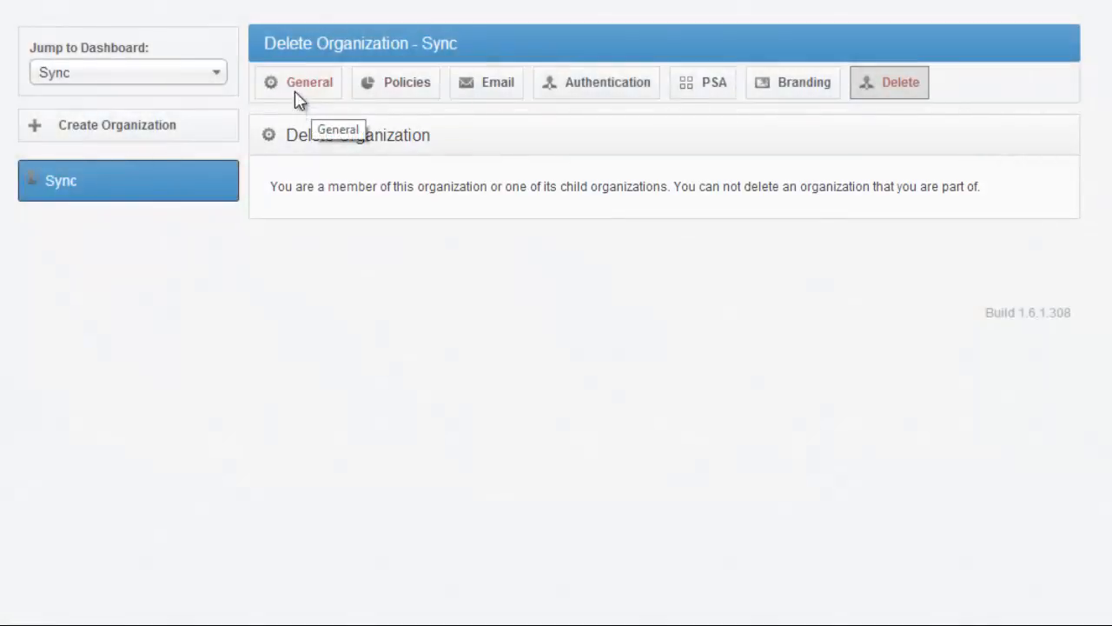
pyautogui.click(295, 91)
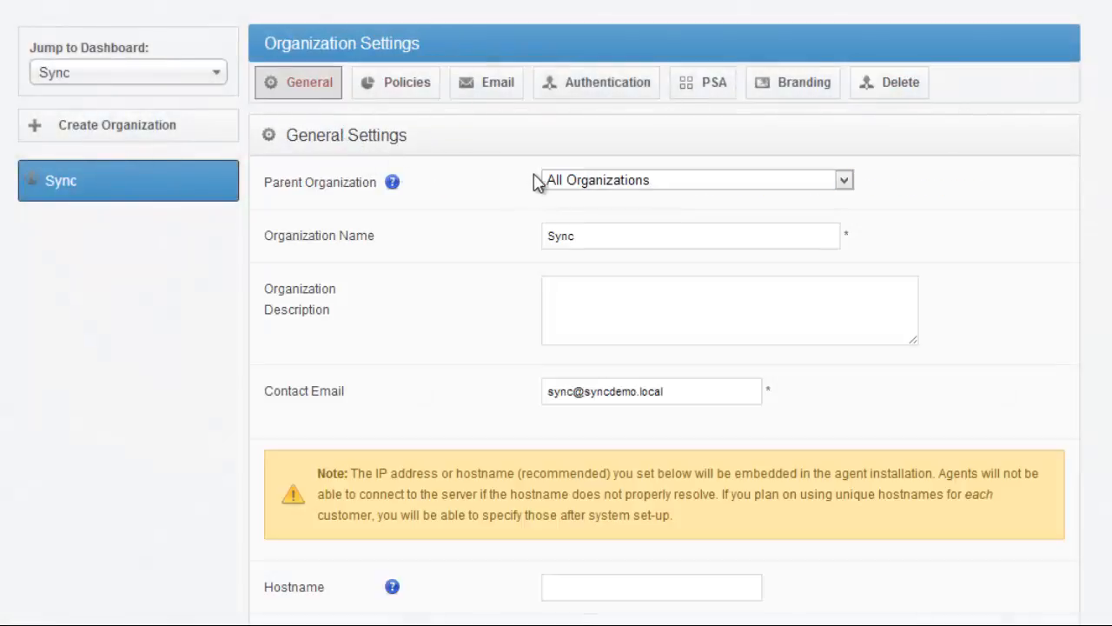